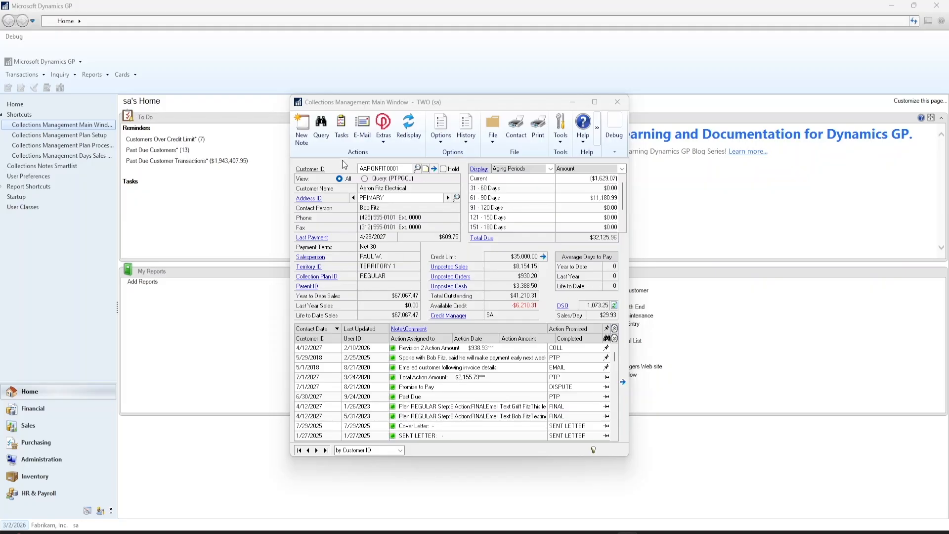
Start a new collections query and switch it to Advanced, showing the CN100100 insert template
left_click(327, 141)
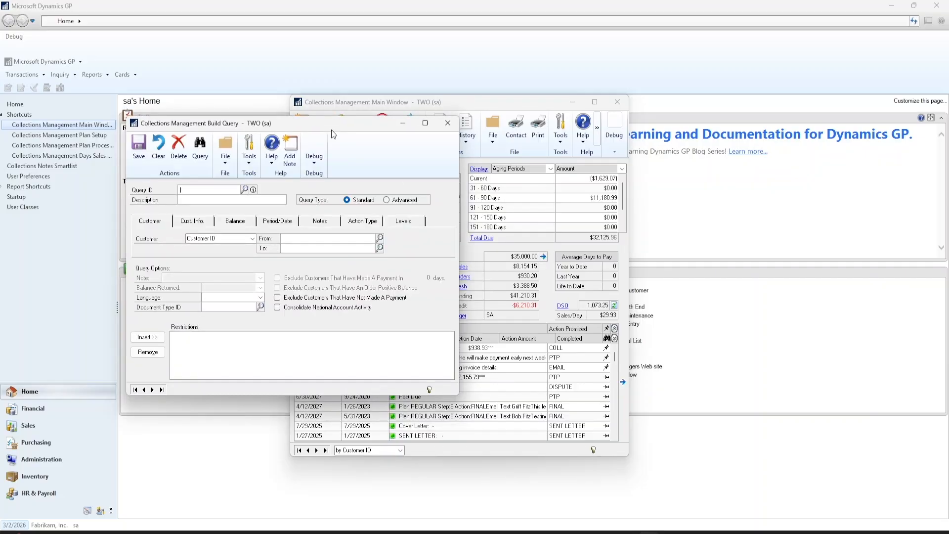
left_click_drag(331, 129, 496, 170)
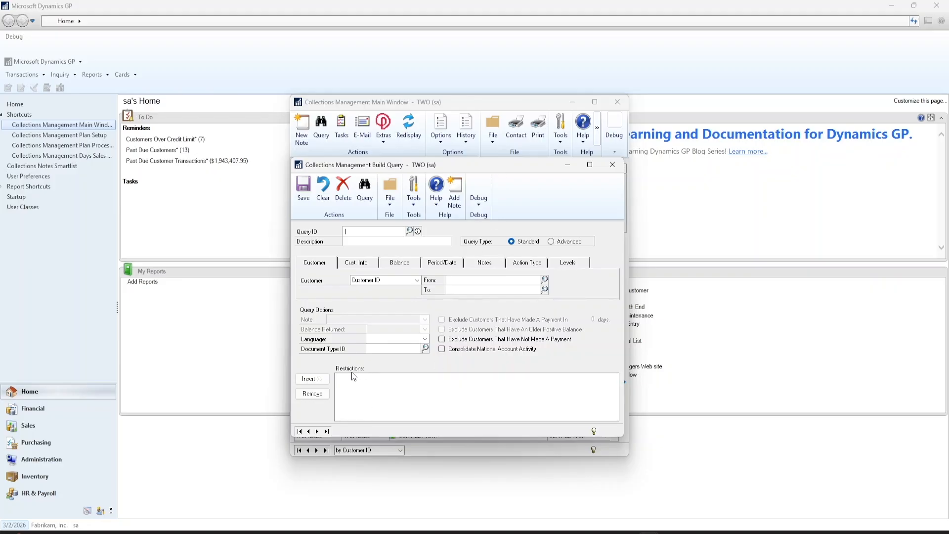
key("Tab")
key("Tab")
left_click(553, 242)
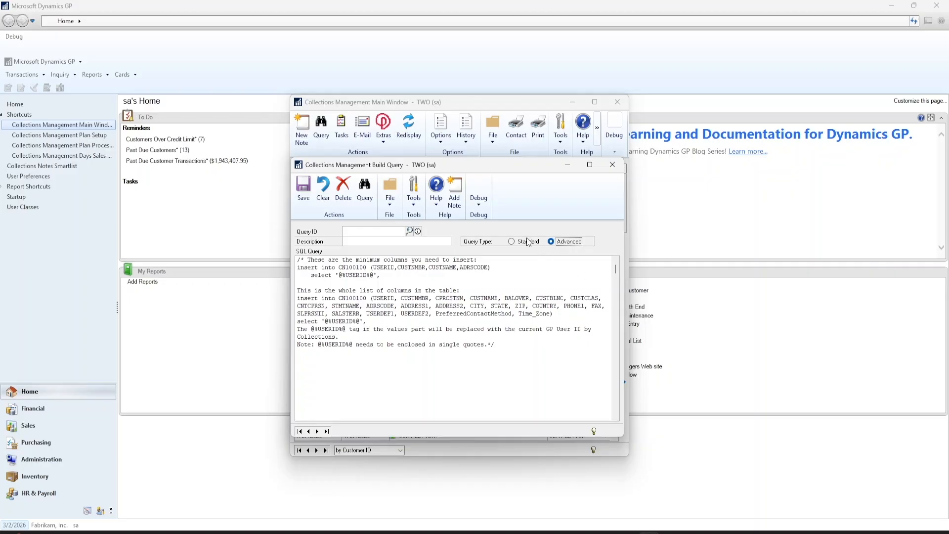
Switch the unnamed collections query's type back to Standard
left_click(511, 241)
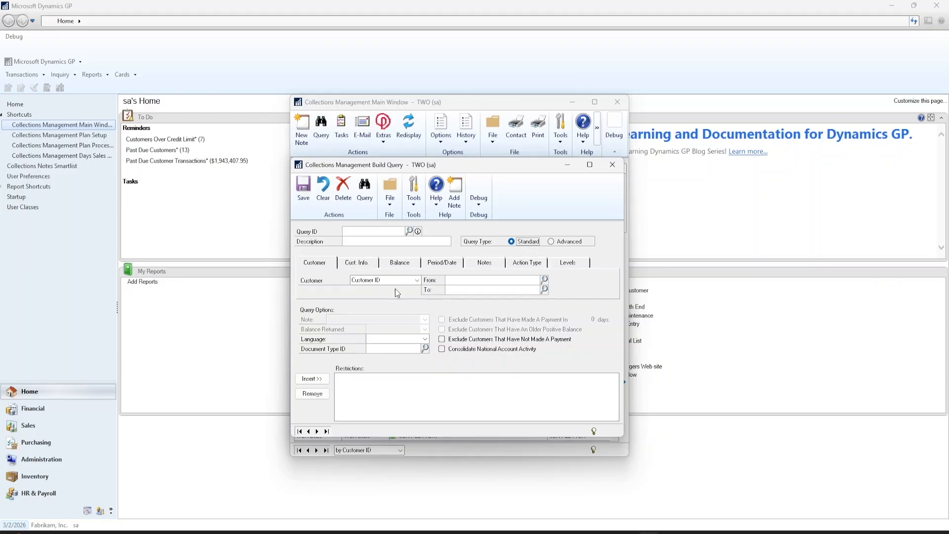
left_click(414, 281)
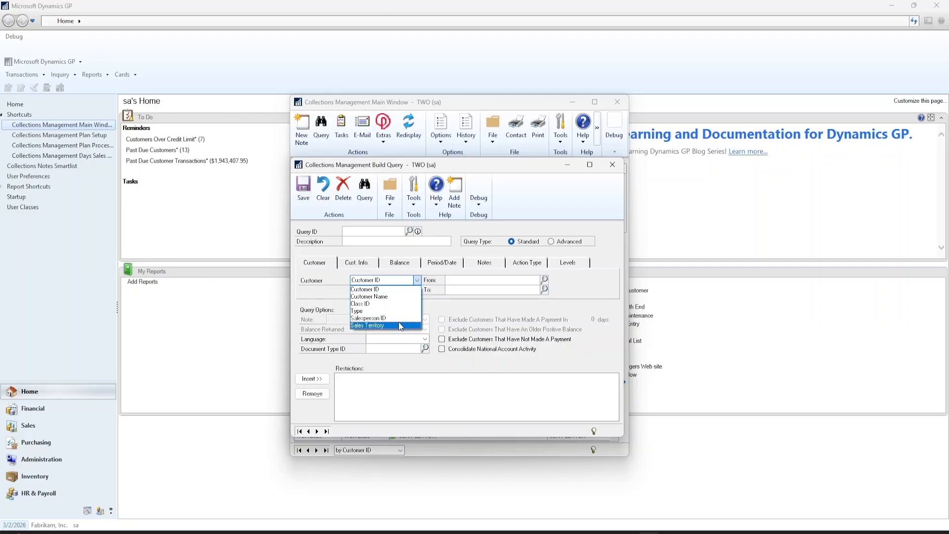
left_click(364, 265)
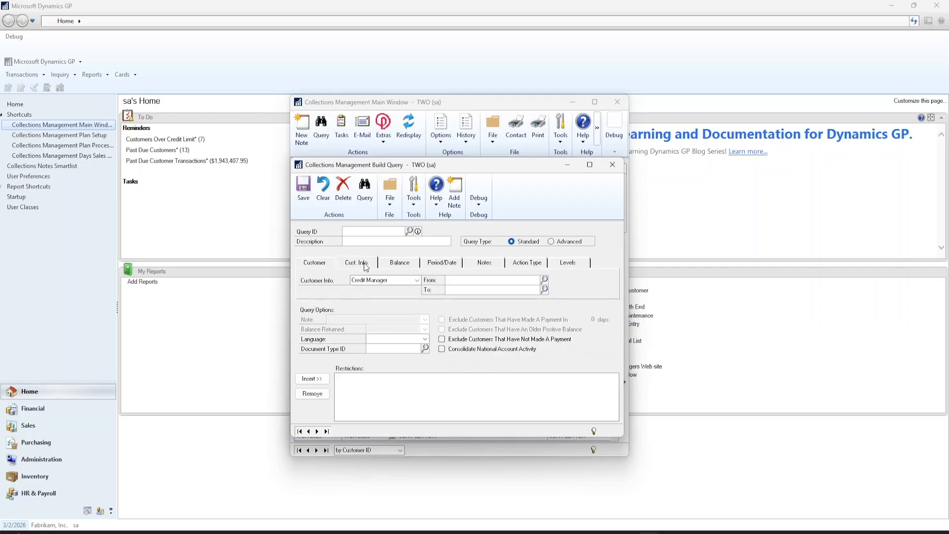
left_click(399, 280)
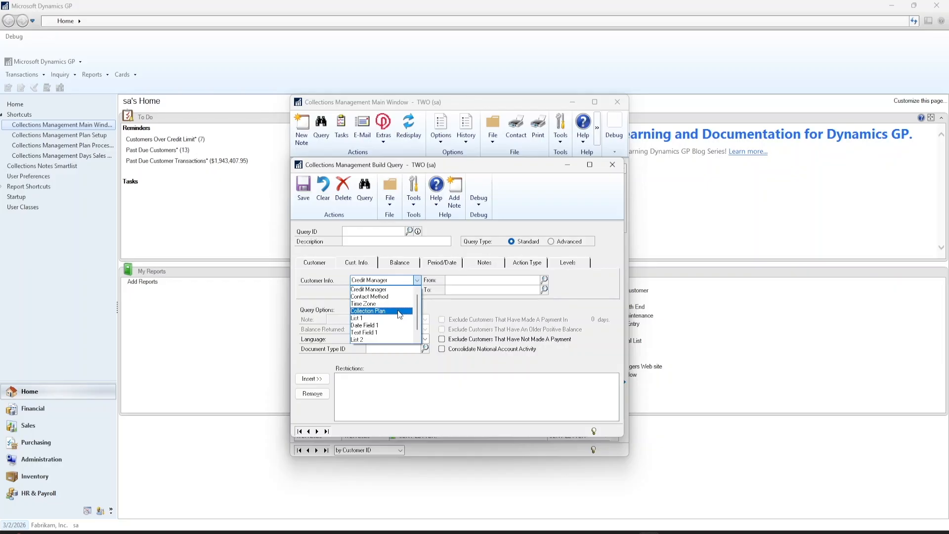
left_click(399, 262)
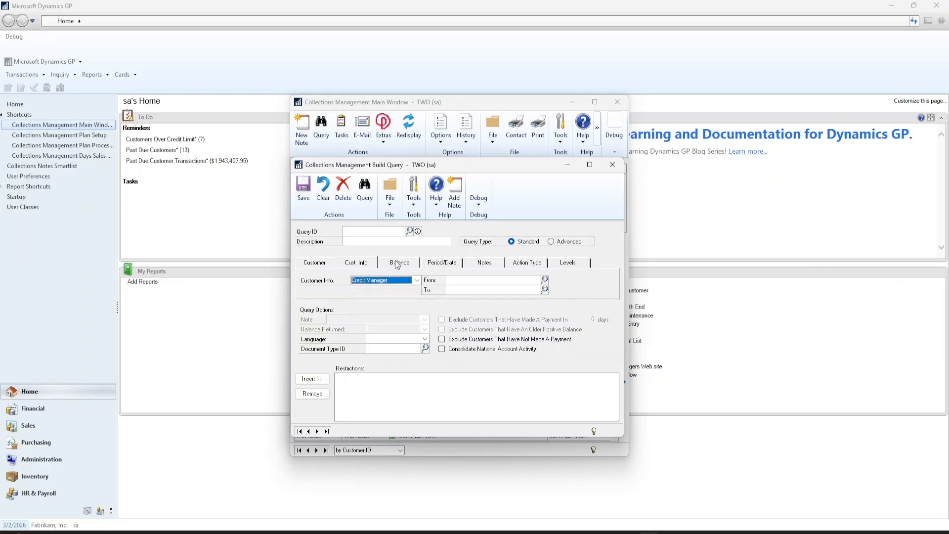
left_click(417, 280)
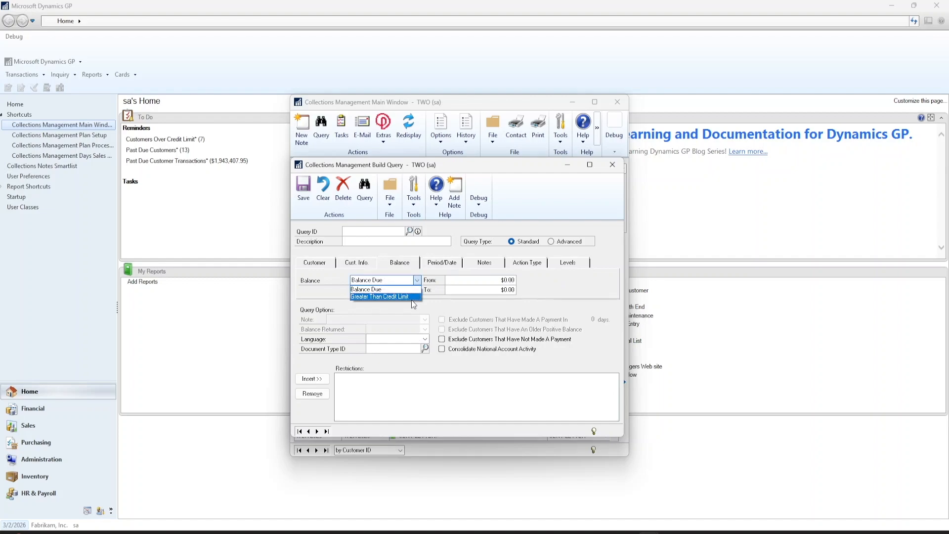
left_click(438, 261)
left_click(442, 263)
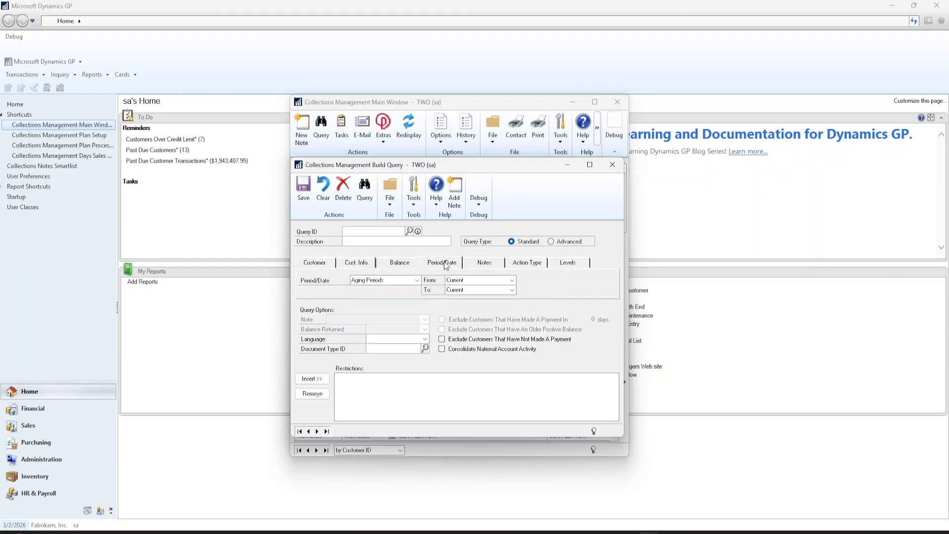
left_click(397, 281)
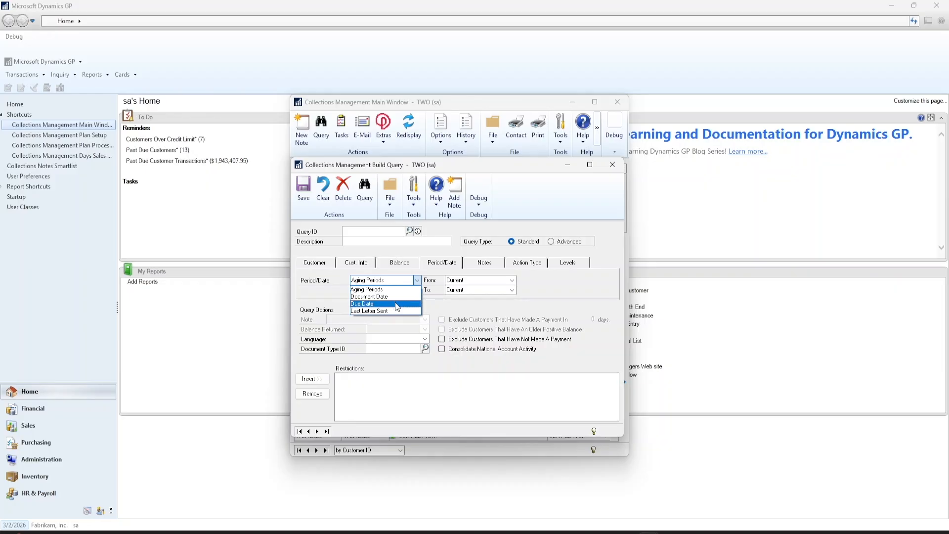
left_click(481, 266)
left_click(478, 265)
left_click(480, 267)
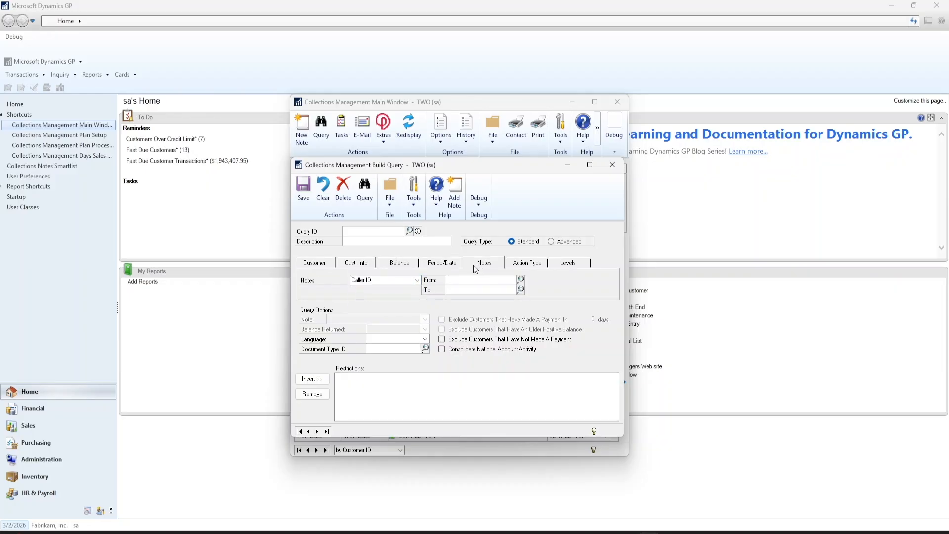
left_click(419, 281)
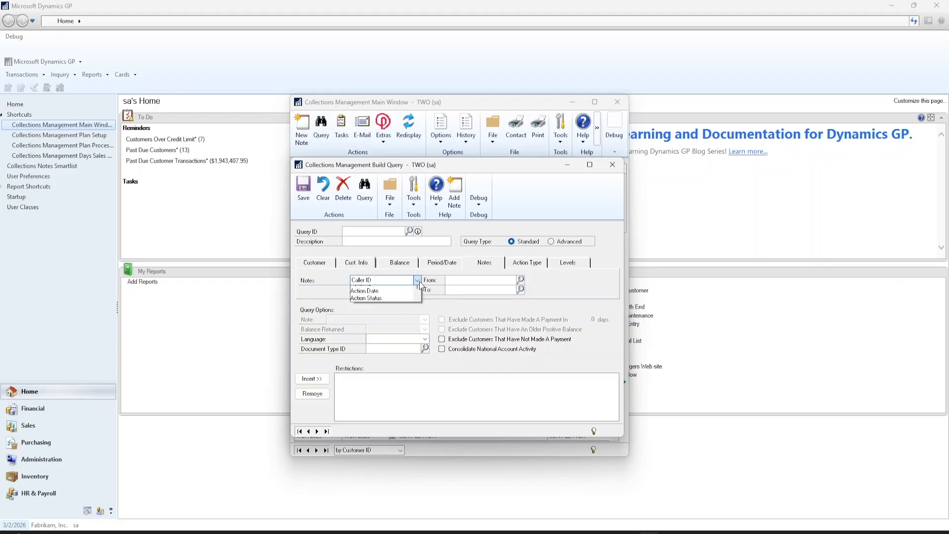
scroll(419, 300, "down", 1)
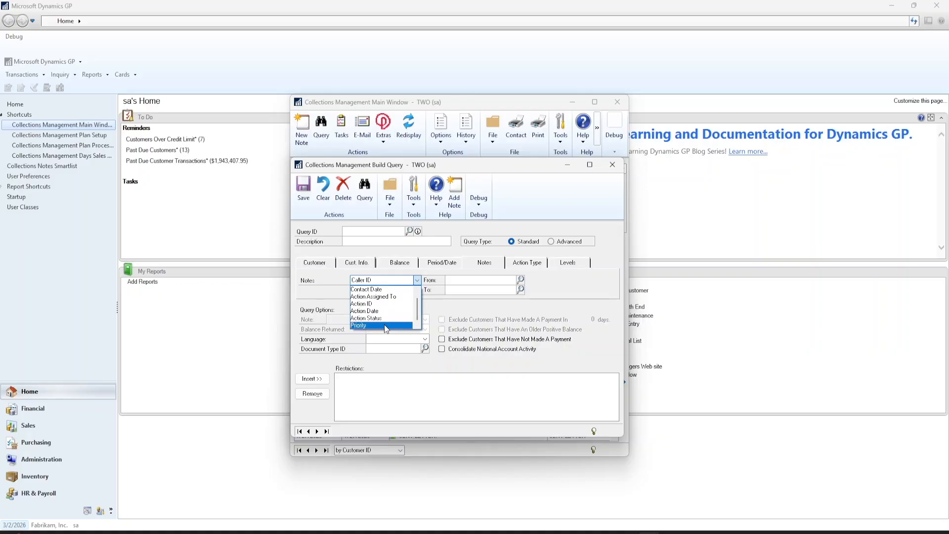
left_click(506, 263)
left_click(522, 263)
left_click(399, 279)
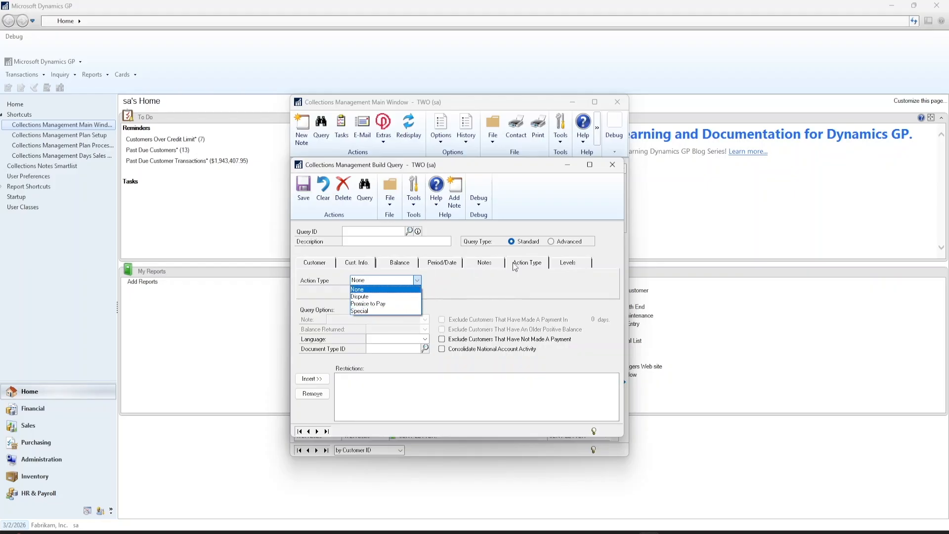
left_click(571, 267)
left_click(570, 267)
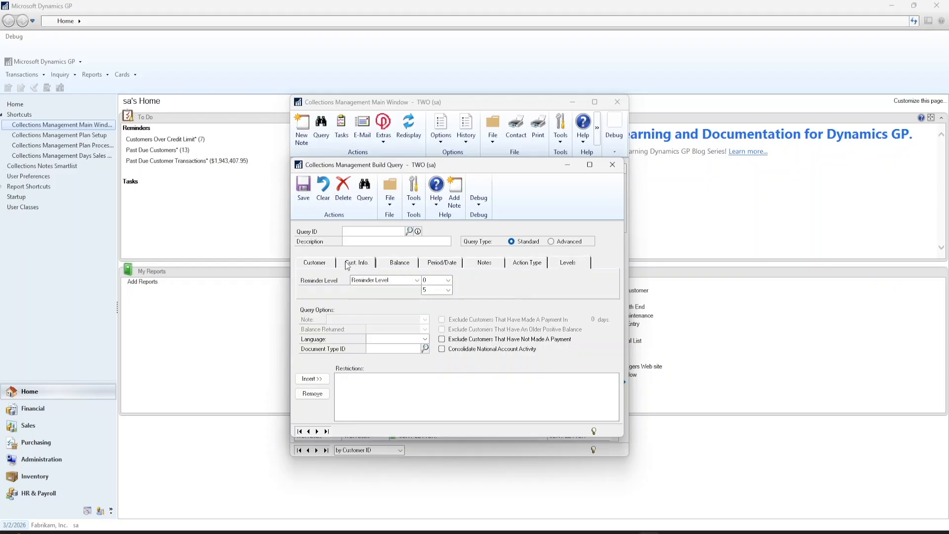
left_click(327, 267)
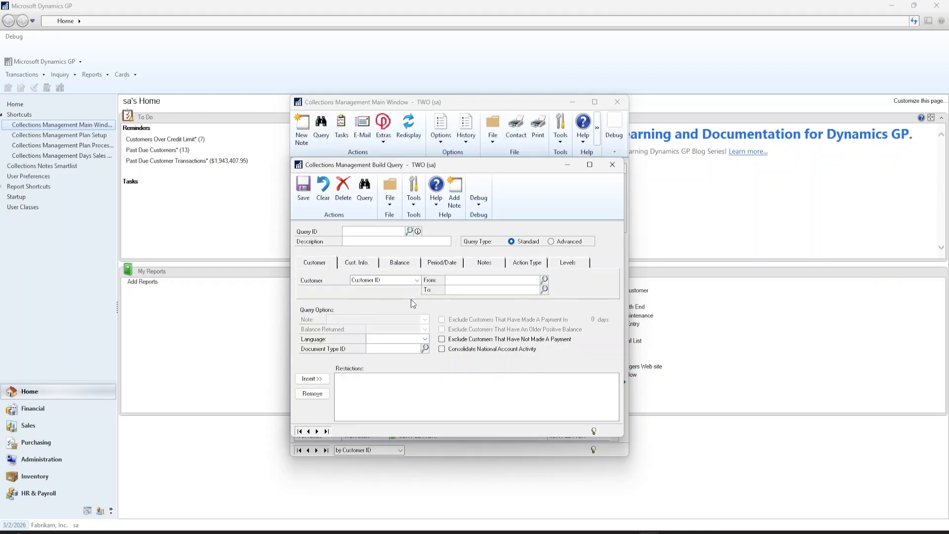
Load the saved PTPGCL query, discarding the blank query, and run it
left_click(409, 231)
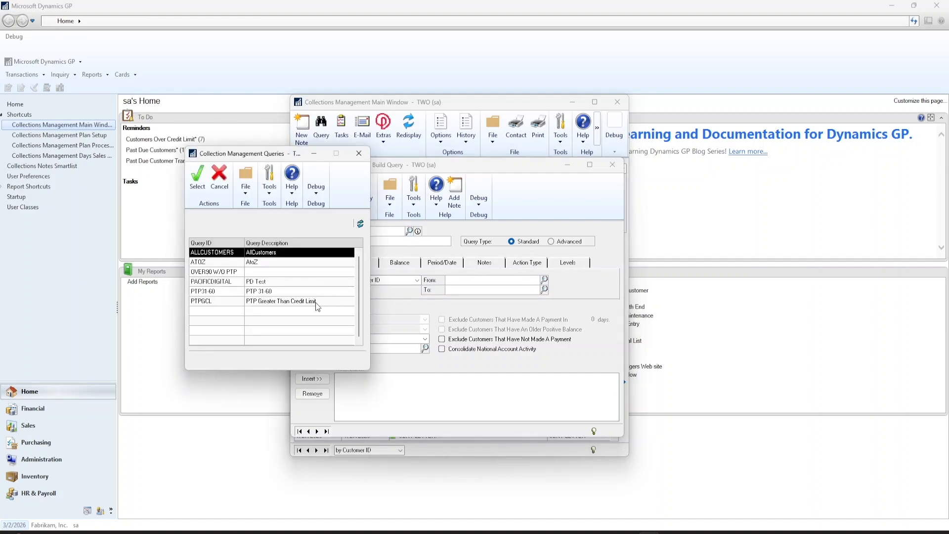
left_click(317, 302)
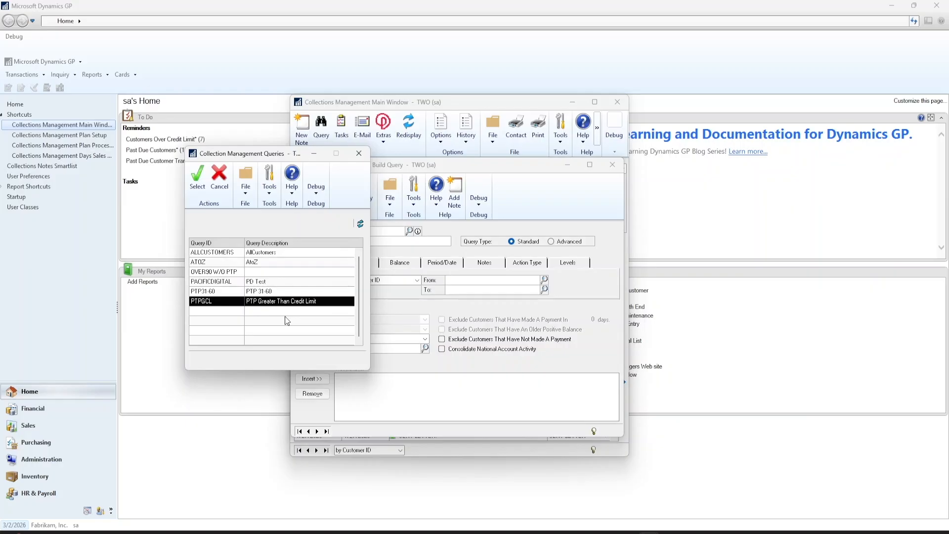
left_click(198, 178)
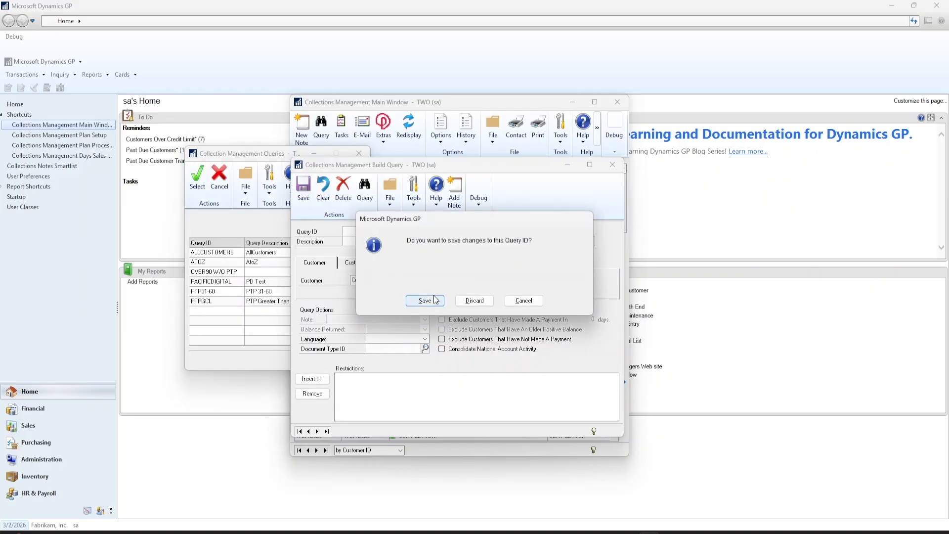
left_click(474, 300)
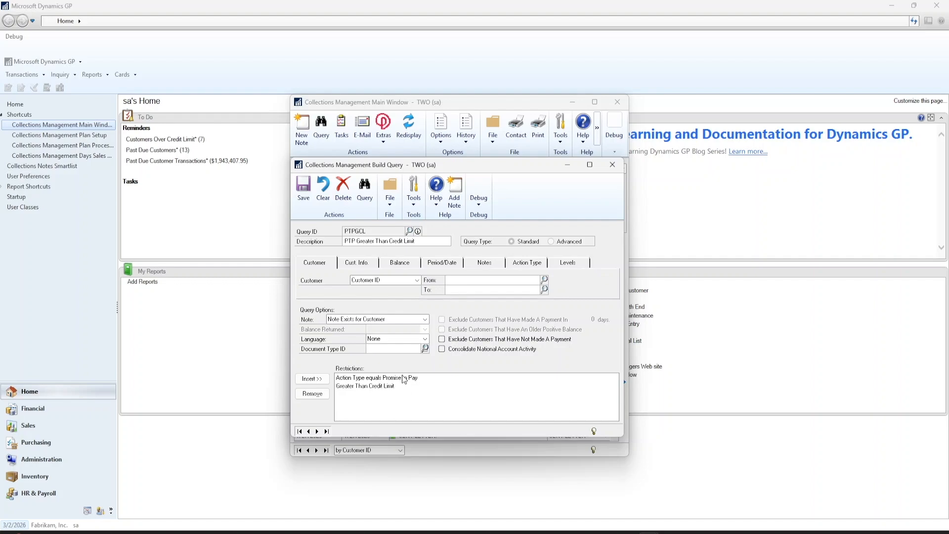
left_click(365, 190)
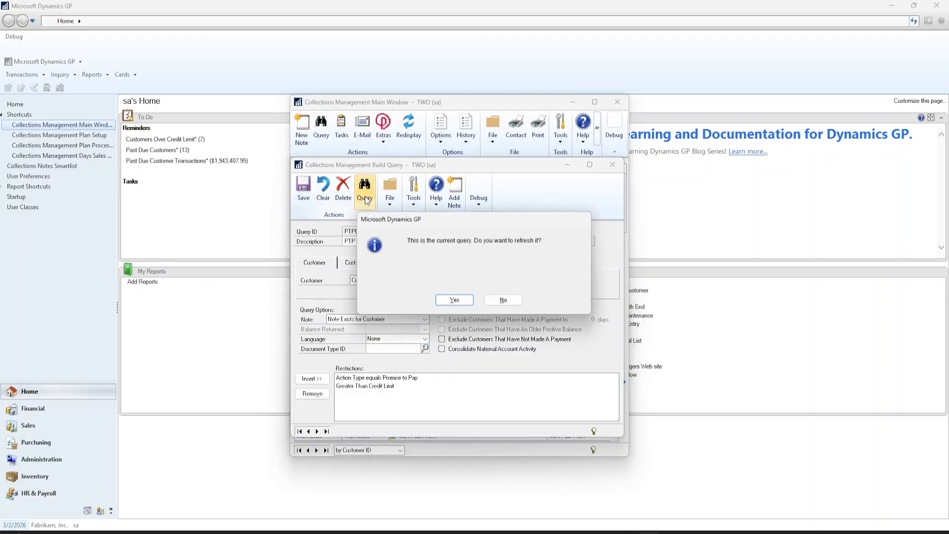
Refresh the PTPGCL results to view customers exceeding their $35,000.00 credit limit
left_click(455, 300)
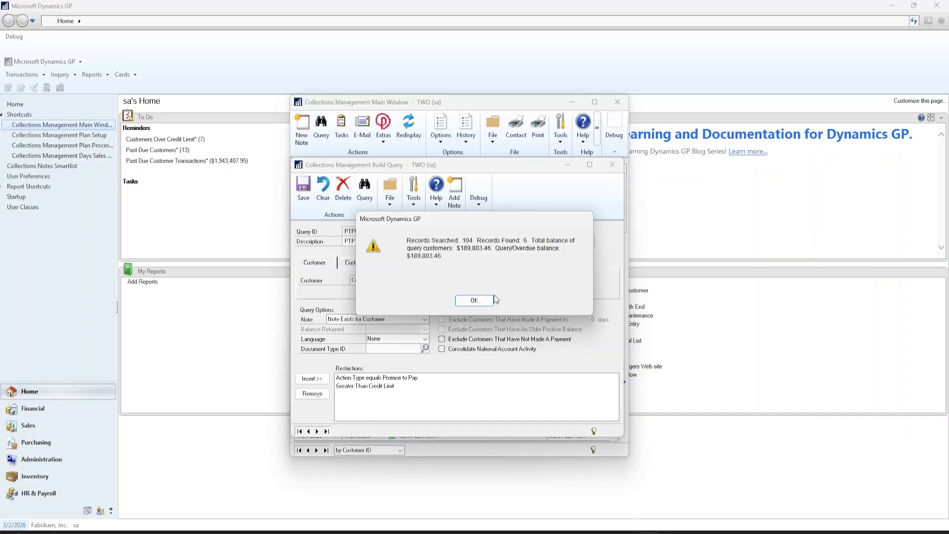
left_click(478, 300)
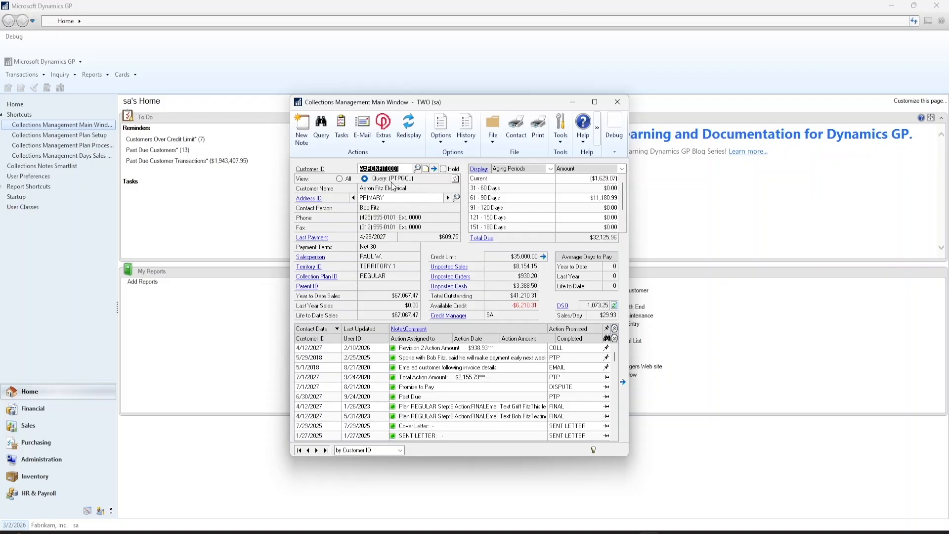
Review the six customers the PTPGCL query returns, then go to the Sales area page
left_click(417, 169)
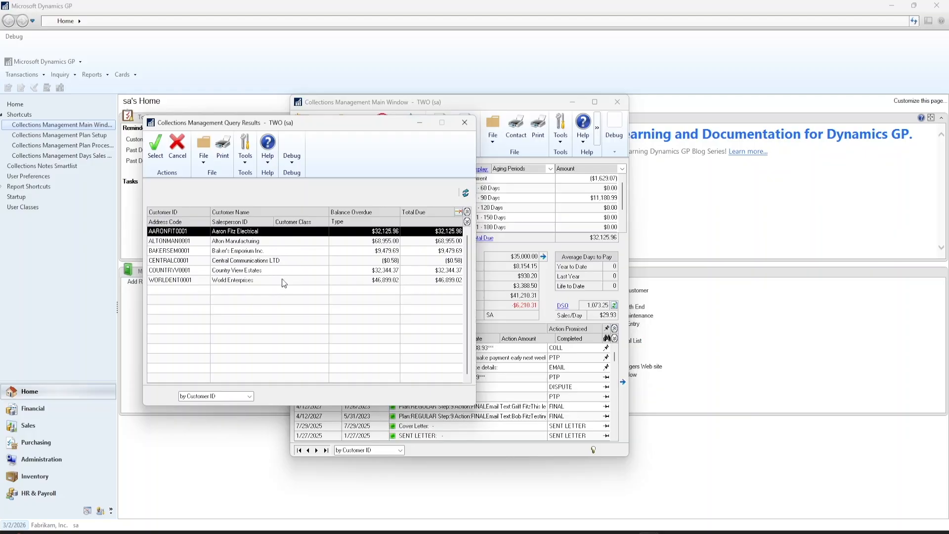
left_click(465, 122)
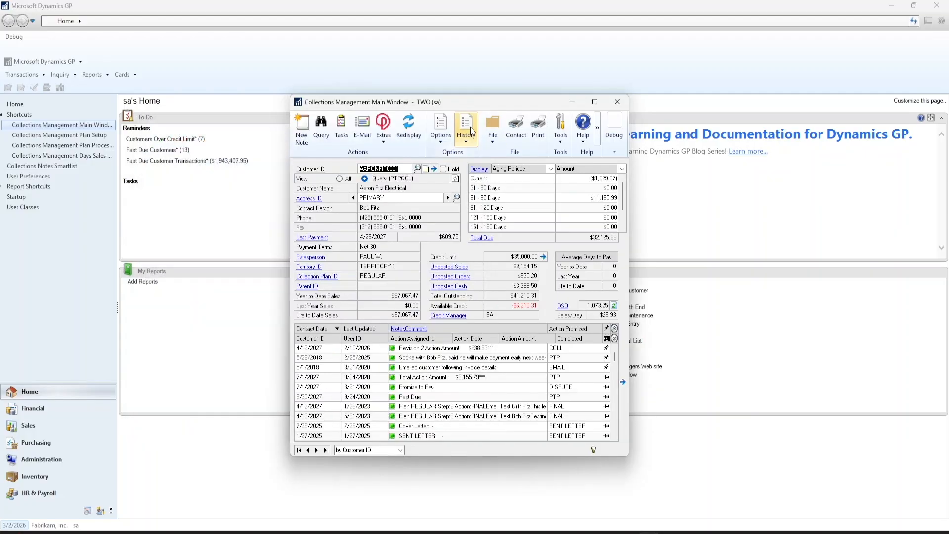
left_click(52, 428)
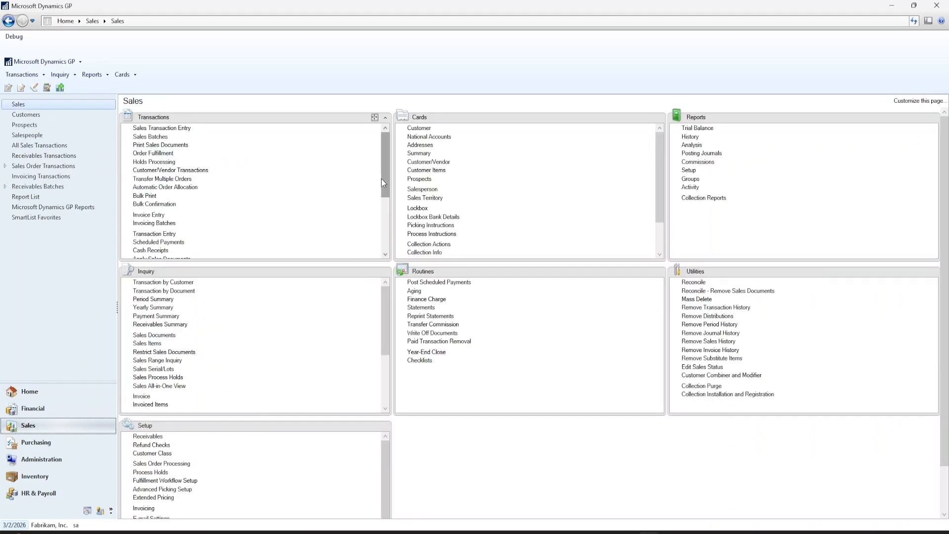
Open Query Letters from the Sales Transactions list with PTPGCL's six customers loaded
left_click_drag(389, 167, 389, 219)
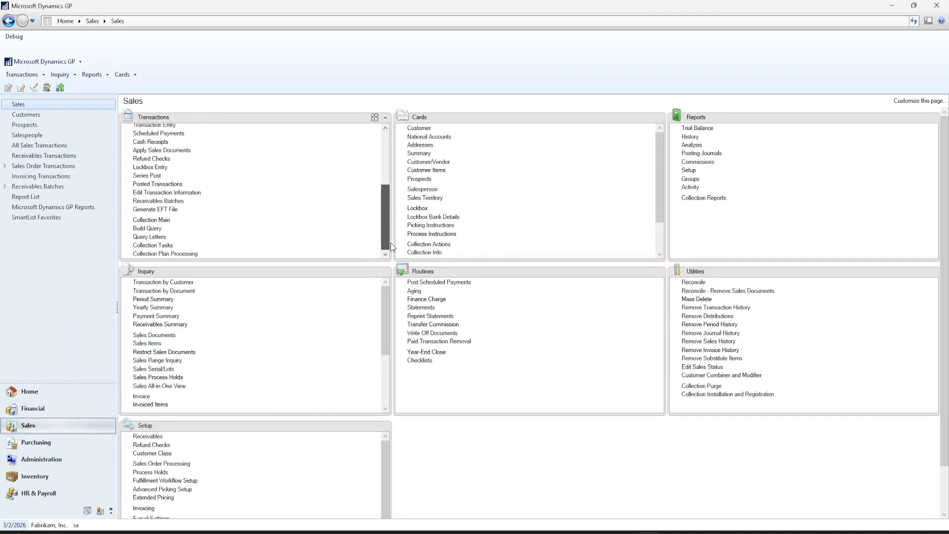
left_click(151, 237)
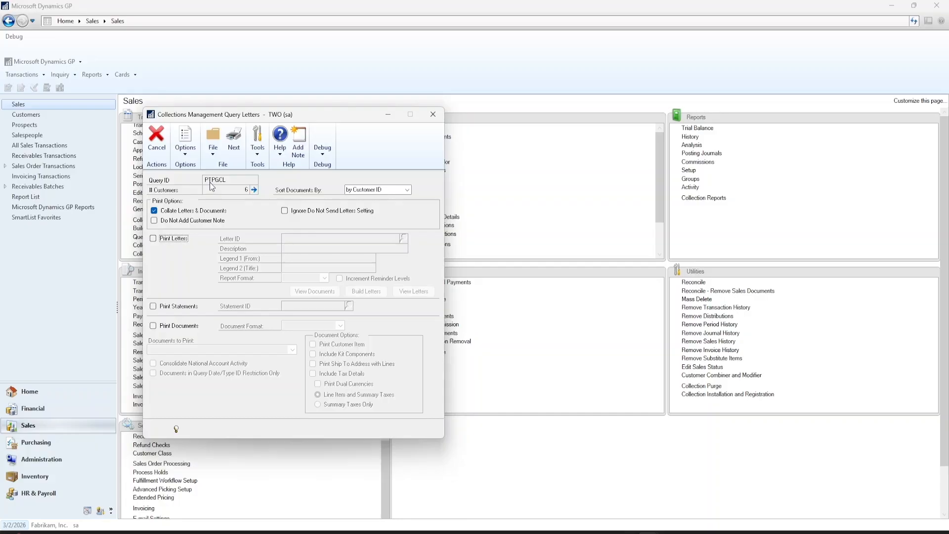
Enable Print Statements and Print Documents for All Disputed Invoices, with Print Letters unchecked
left_click(254, 190)
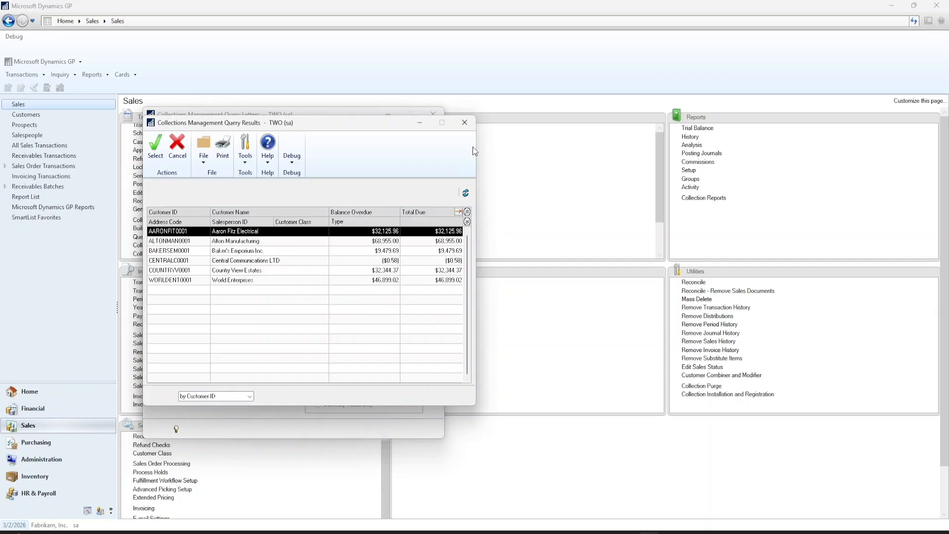
left_click(465, 123)
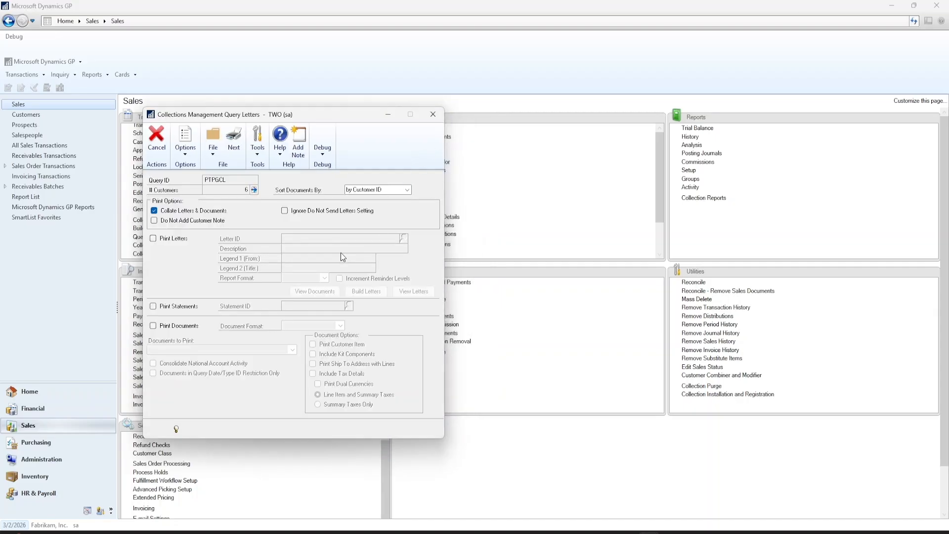
left_click(186, 242)
left_click(178, 307)
left_click(179, 327)
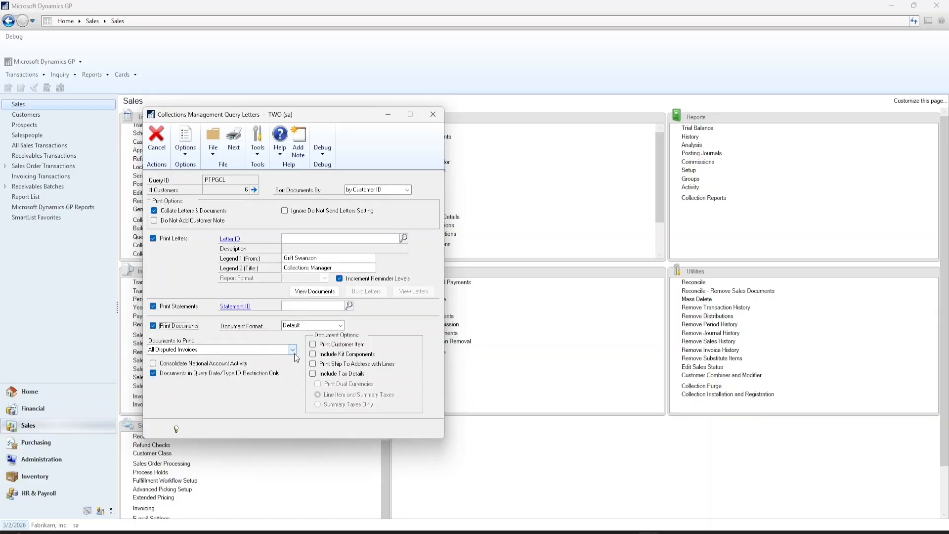
left_click(293, 350)
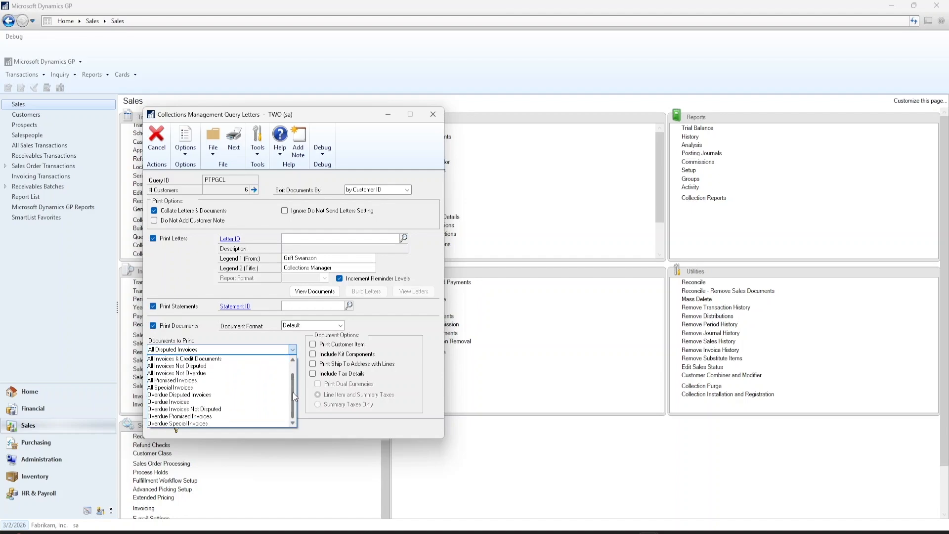
left_click(168, 240)
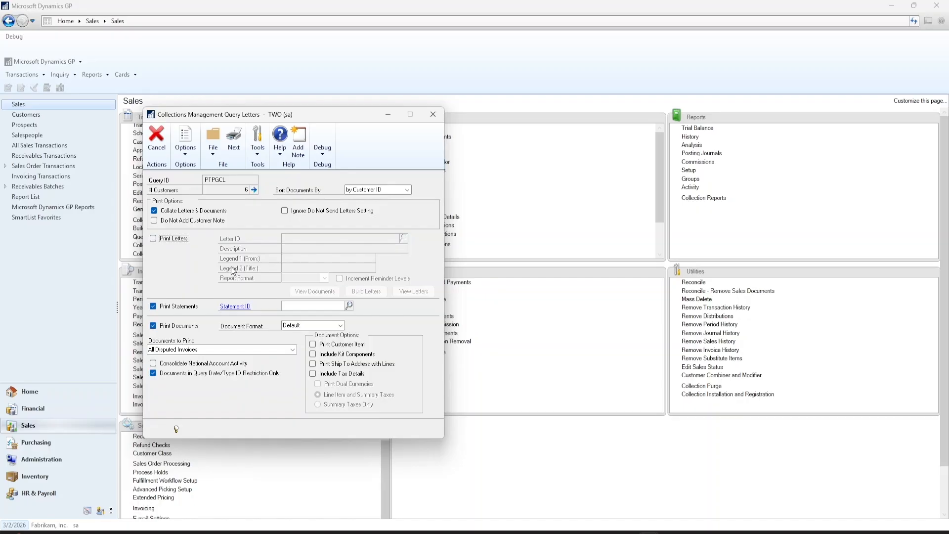
left_click(236, 149)
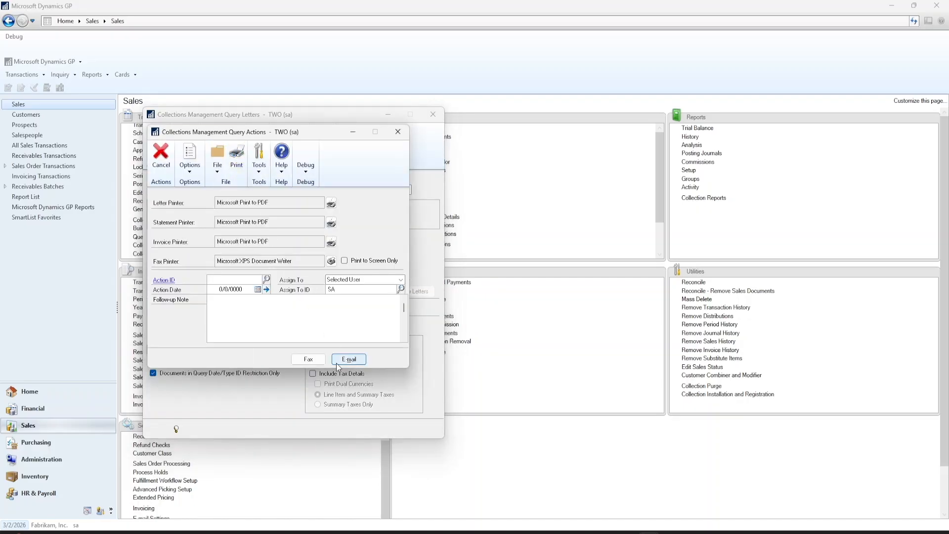
left_click(397, 134)
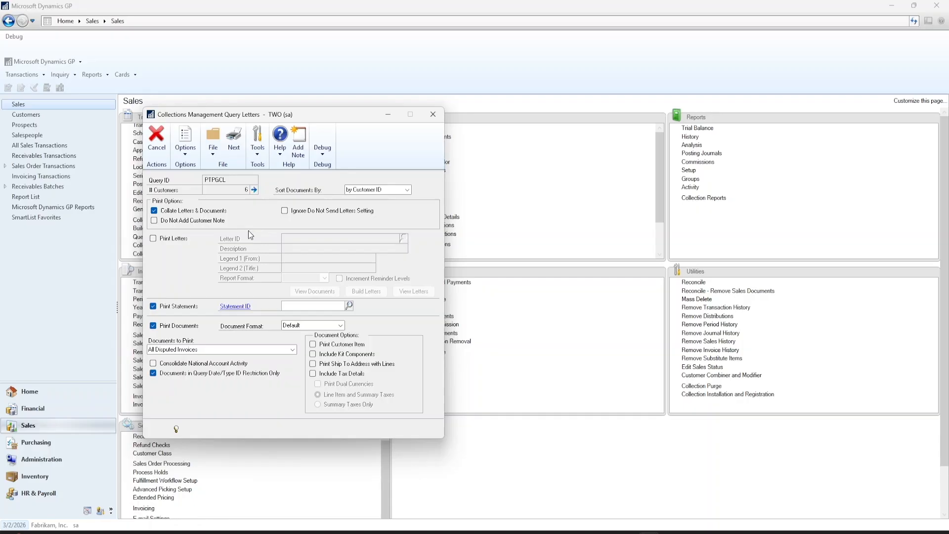
left_click(171, 239)
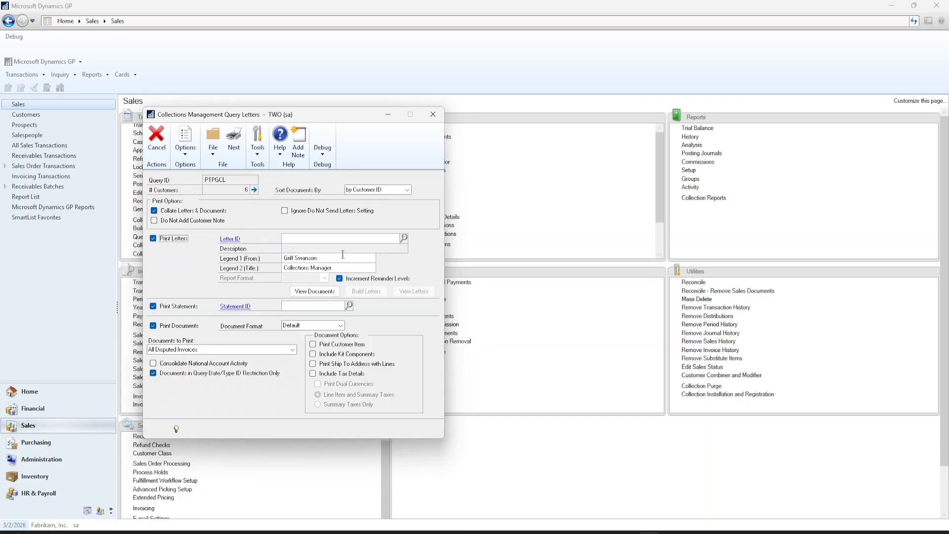
Choose FinalLetter as the letter ID and build letters for the PTPGCL customers
left_click(404, 239)
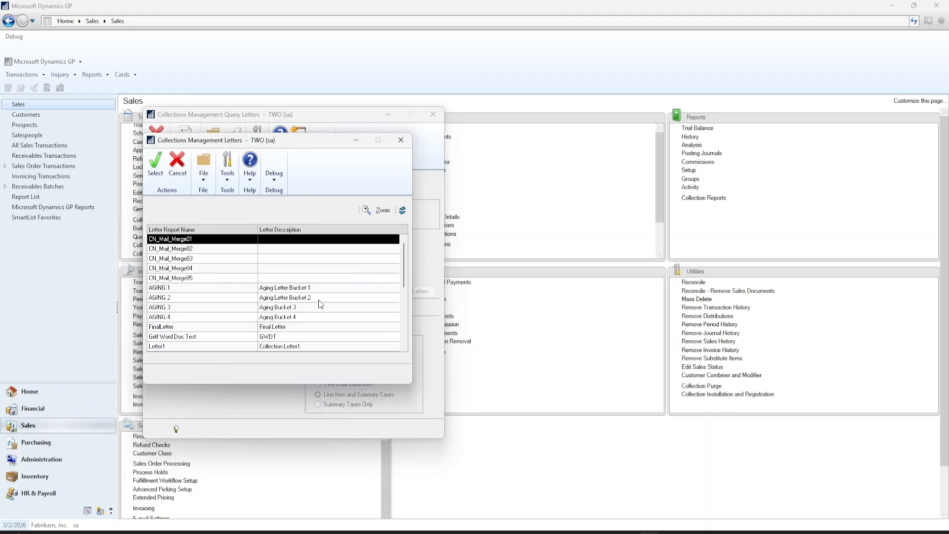
left_click(292, 326)
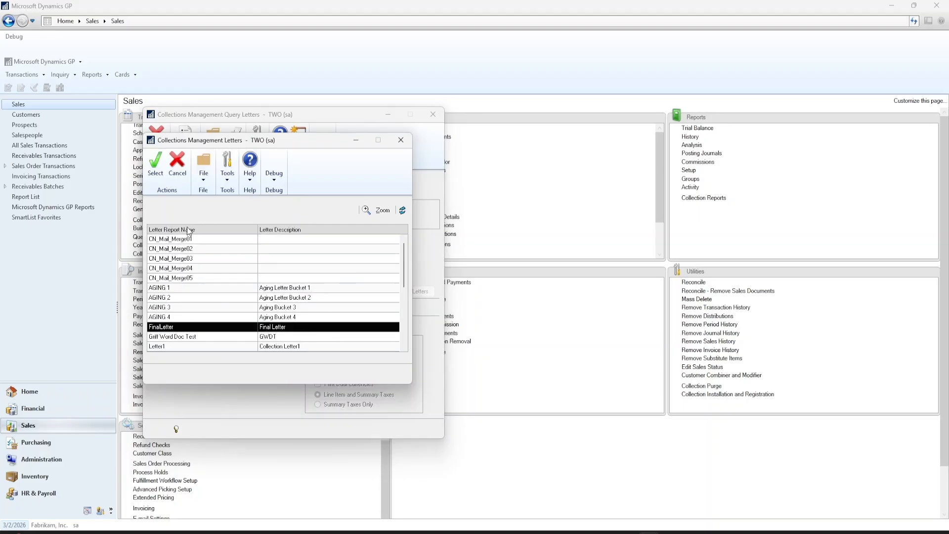
left_click(154, 171)
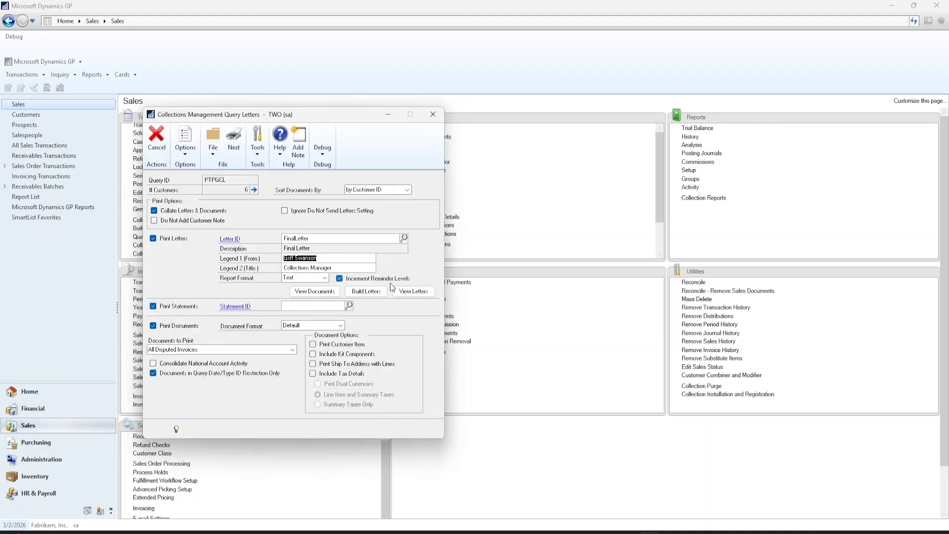
left_click(362, 295)
left_click(417, 293)
left_click_drag(257, 288, 179, 258)
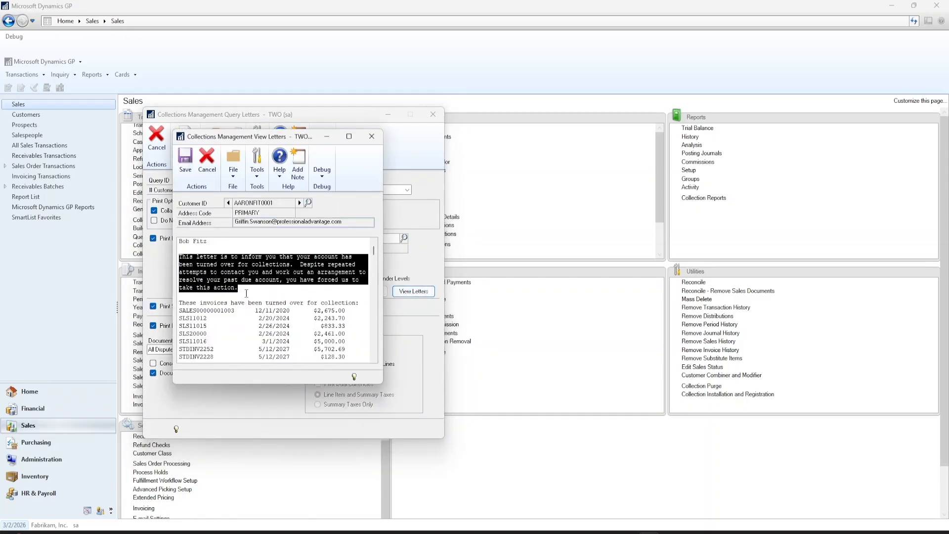
left_click(249, 291)
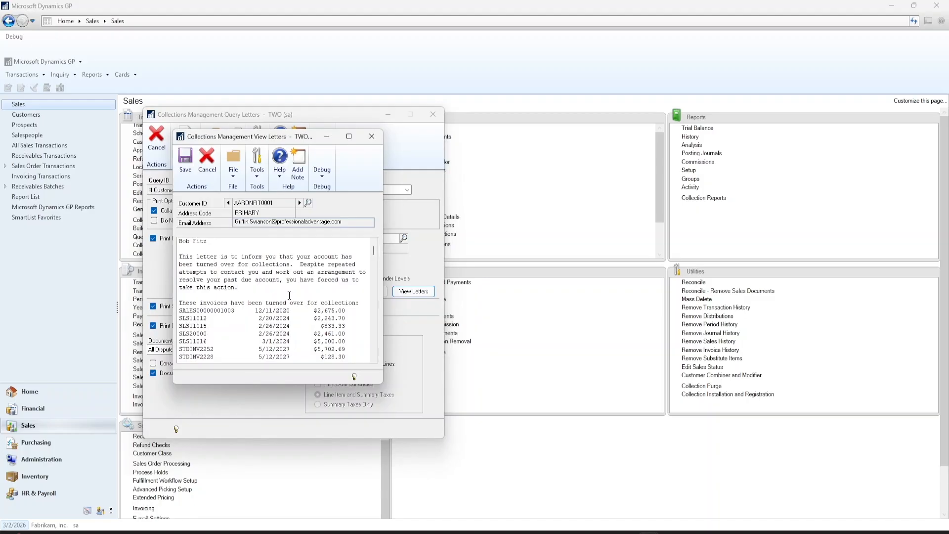
left_click_drag(207, 242, 180, 244)
left_click_drag(185, 303, 346, 341)
left_click(347, 341)
left_click(300, 203)
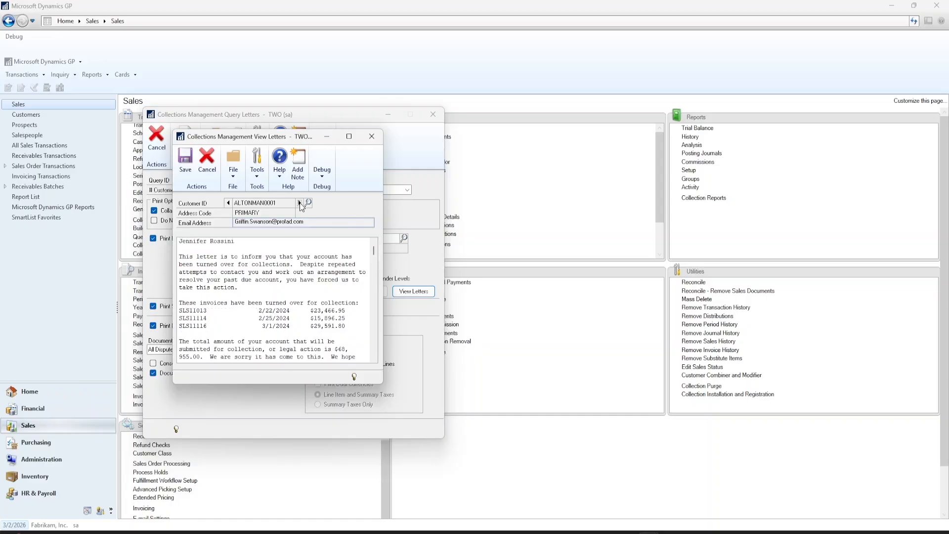
left_click(300, 203)
left_click(300, 203)
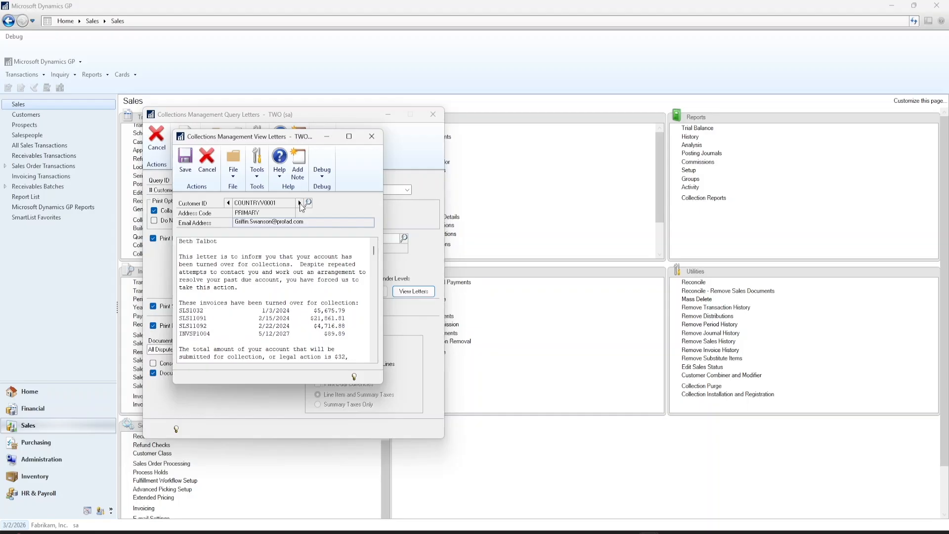
left_click(371, 137)
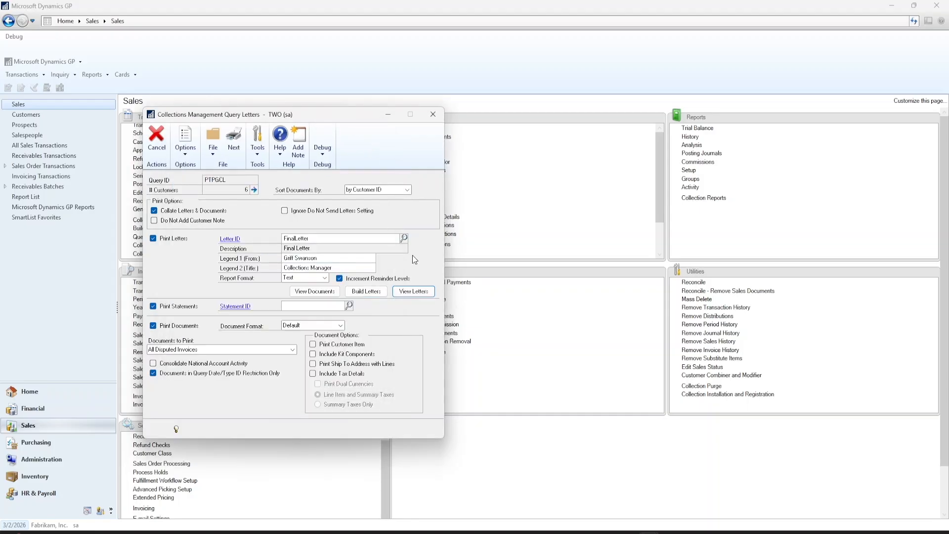